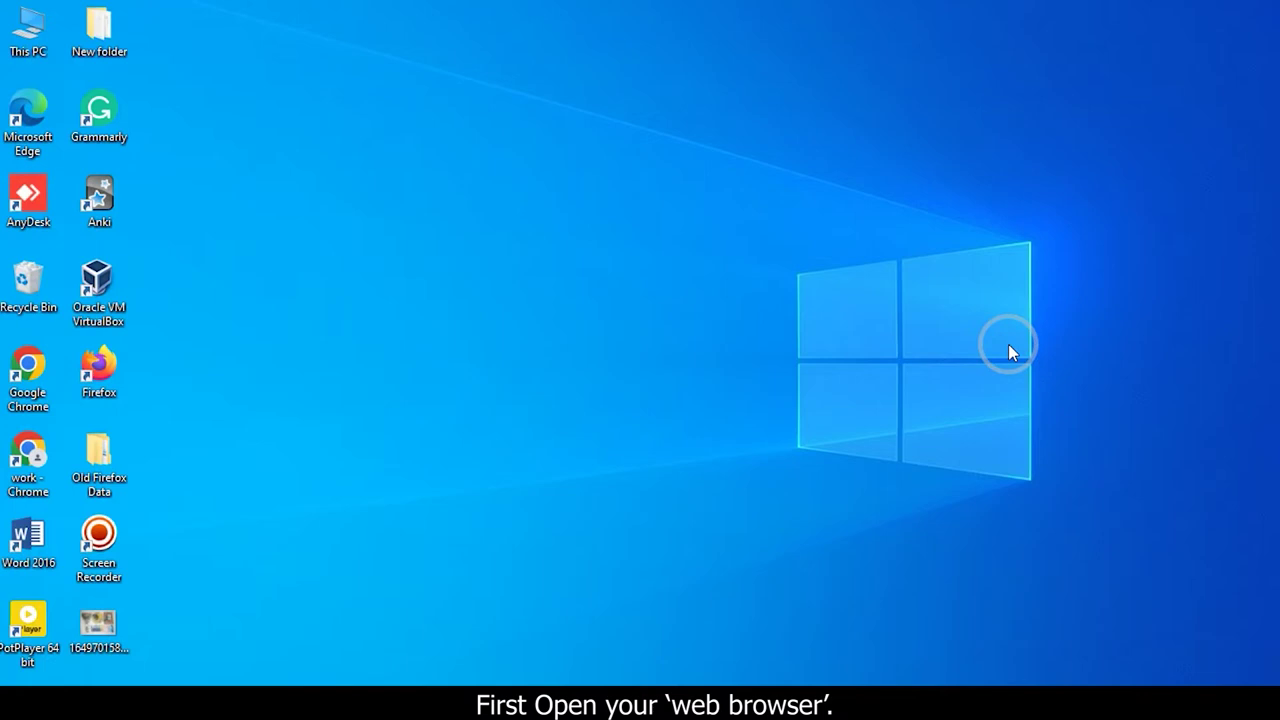
Step: Launch Chrome and enter the router address 192.168.1.1
{"action": "double_click", "coordinate": [28, 445]}
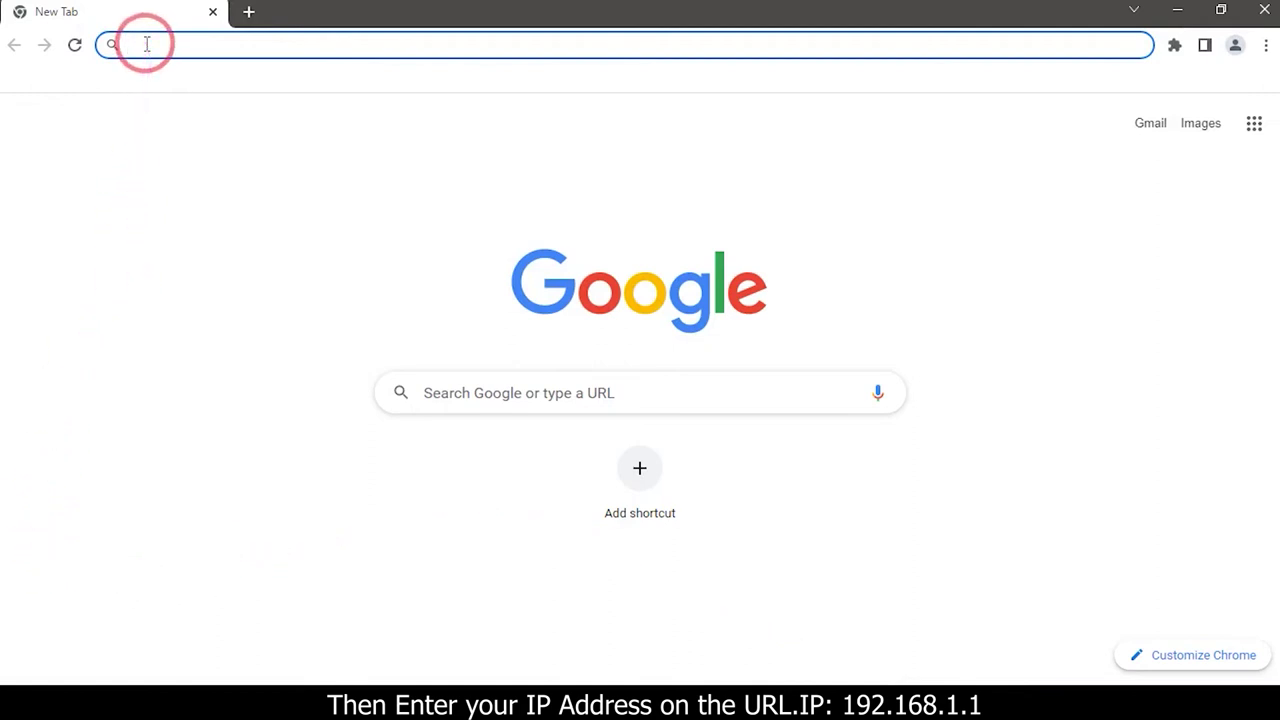
{"action": "type", "text": "1"}
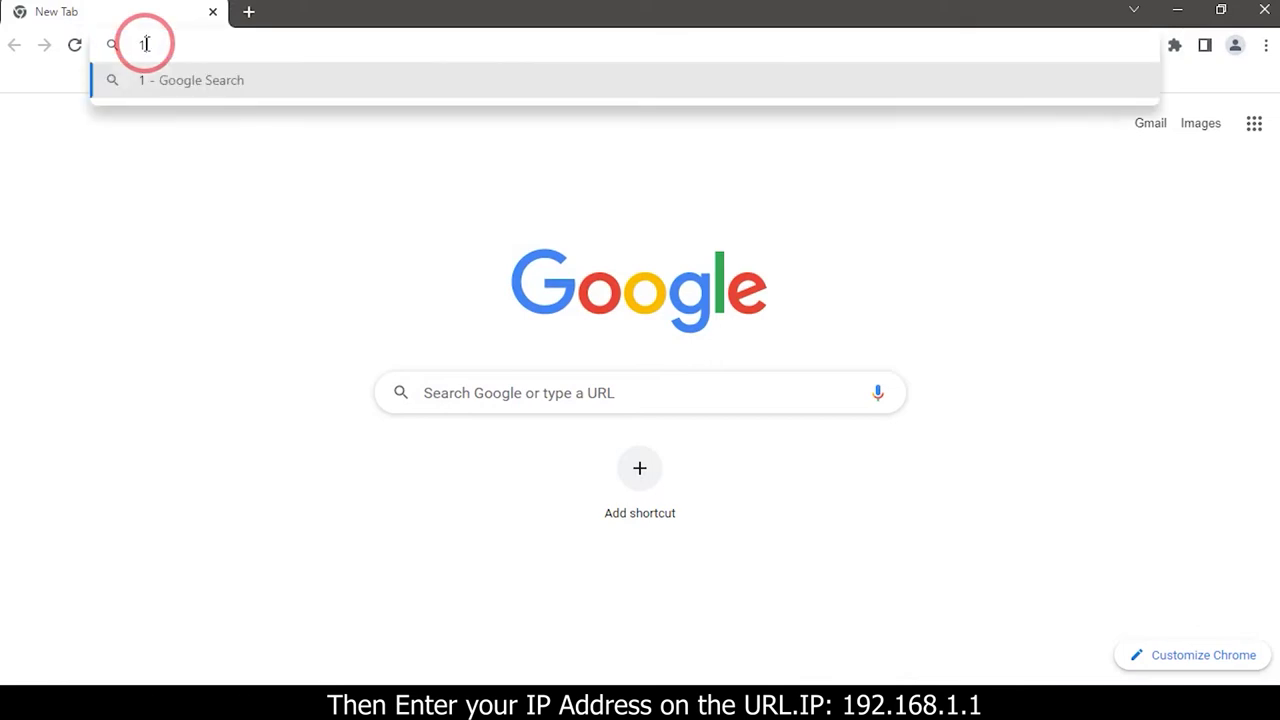
{"action": "type", "text": "92.1"}
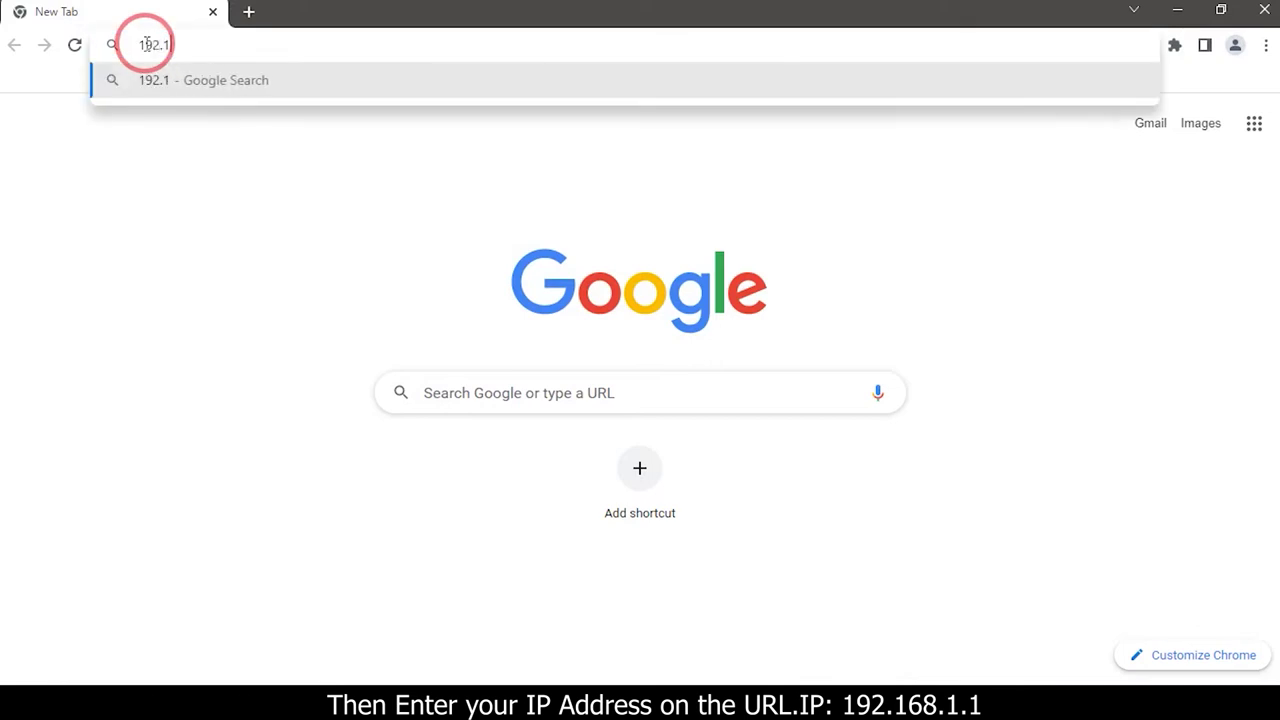
{"action": "type", "text": "68."}
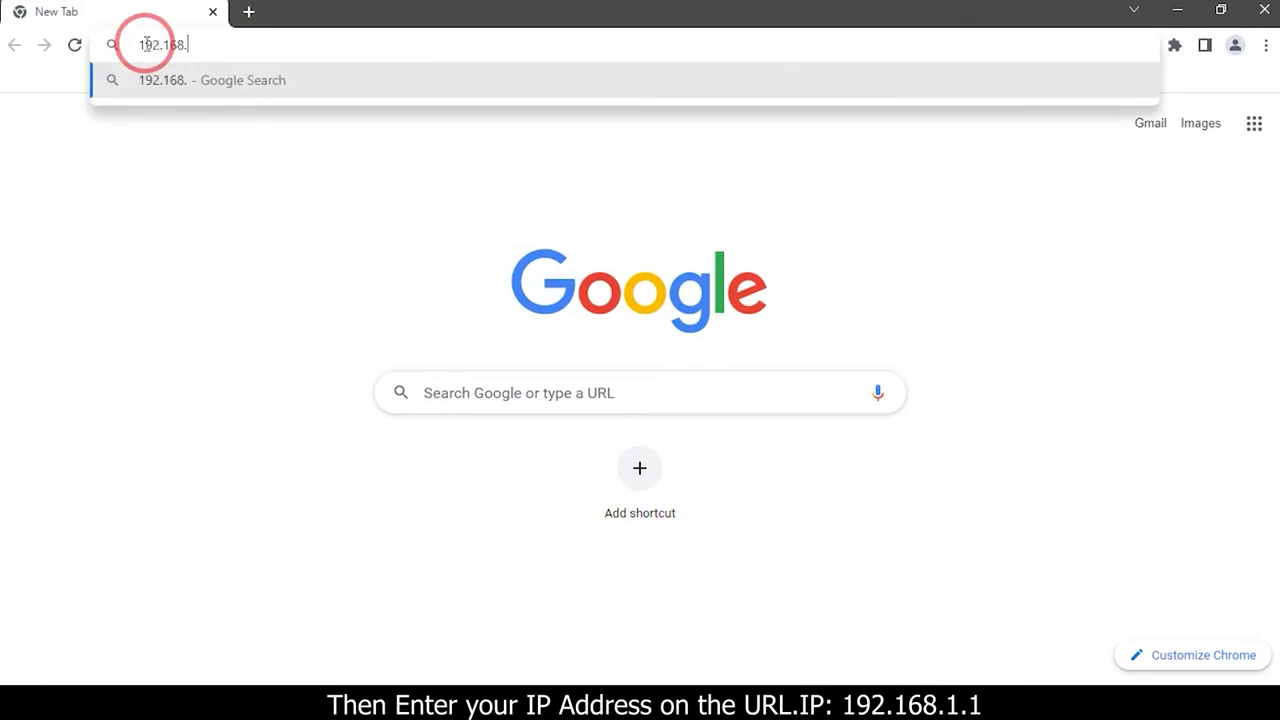
{"action": "type", "text": "1.1"}
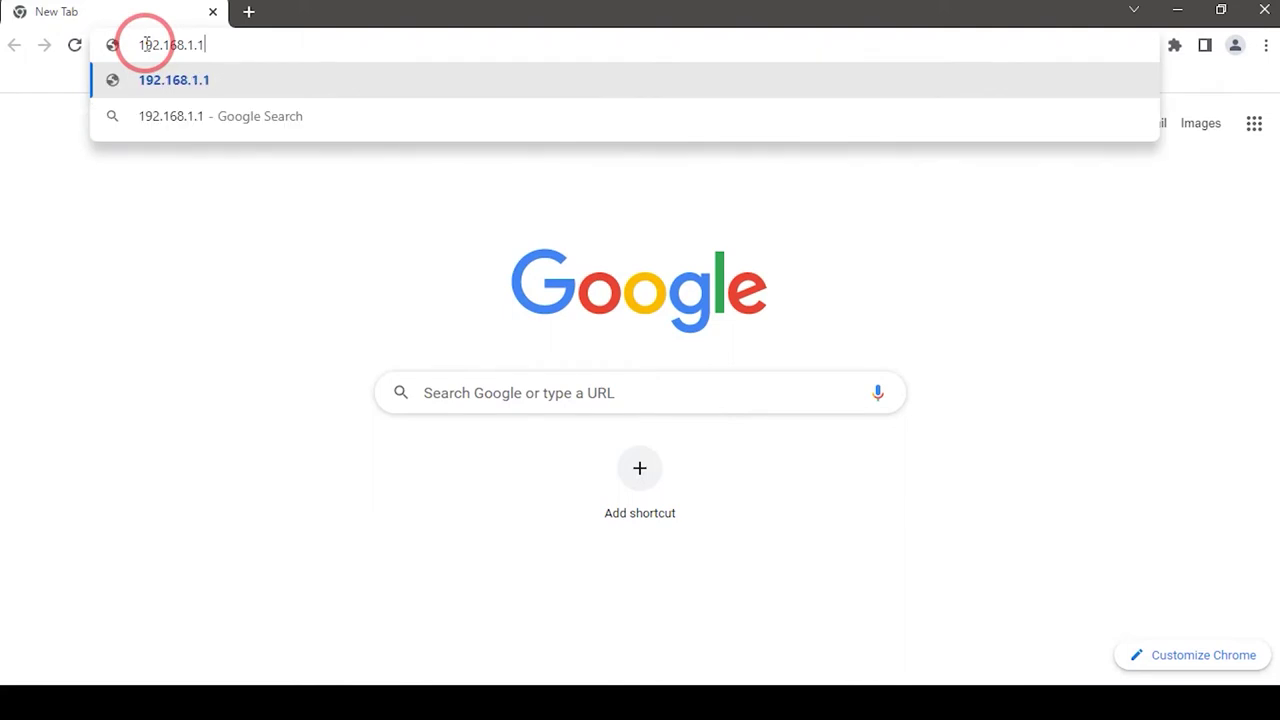
Step: Load the login page and log in as admin with the password and verification code
{"action": "key", "text": "Return"}
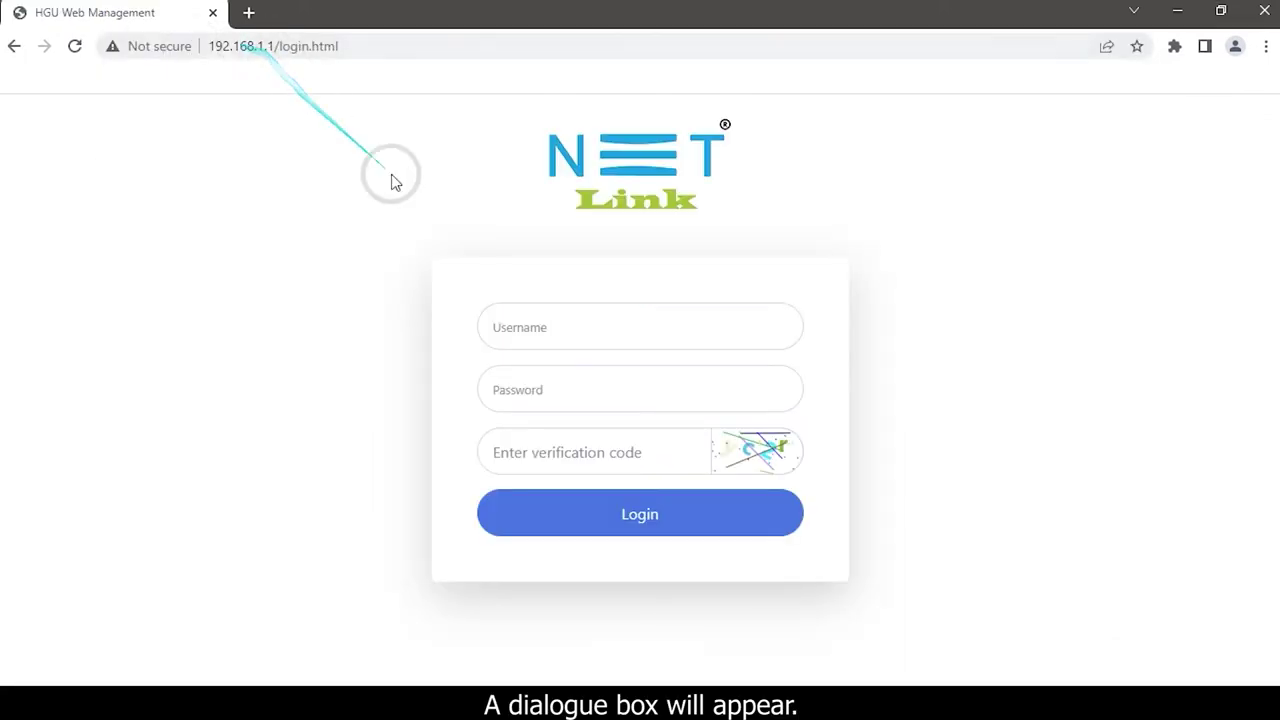
{"action": "left_click", "coordinate": [528, 330]}
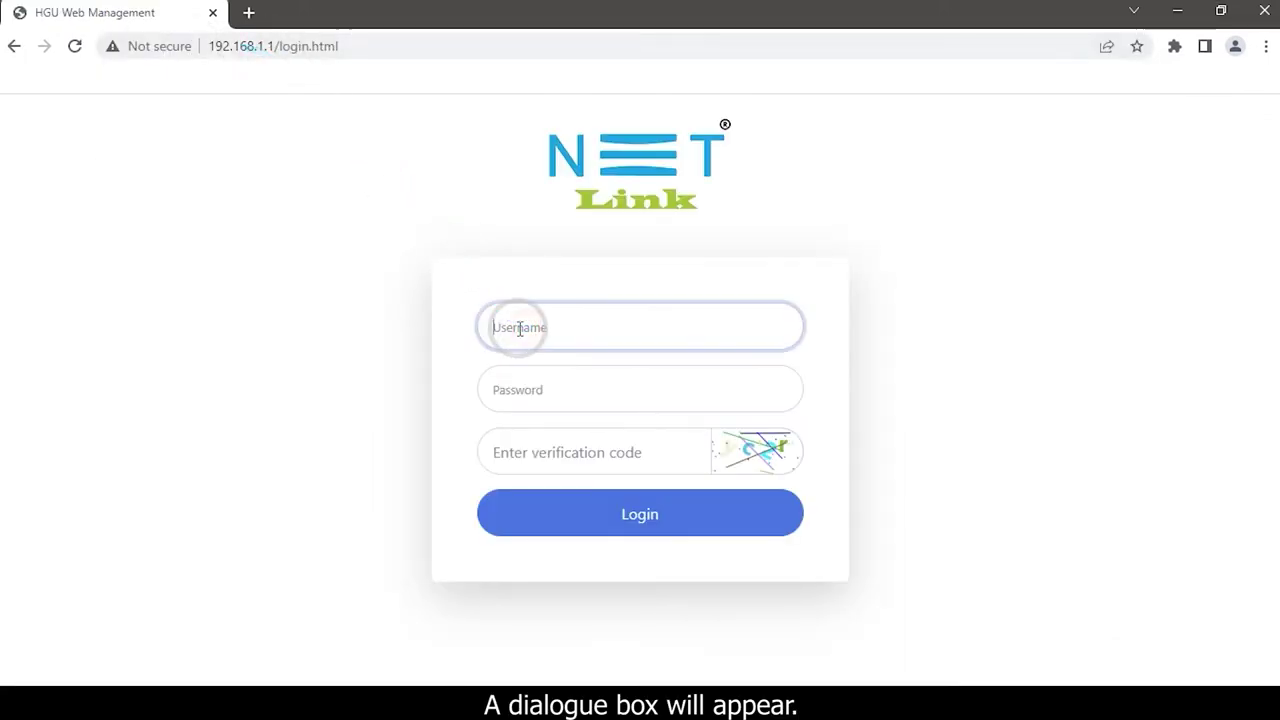
{"action": "type", "text": "ad"}
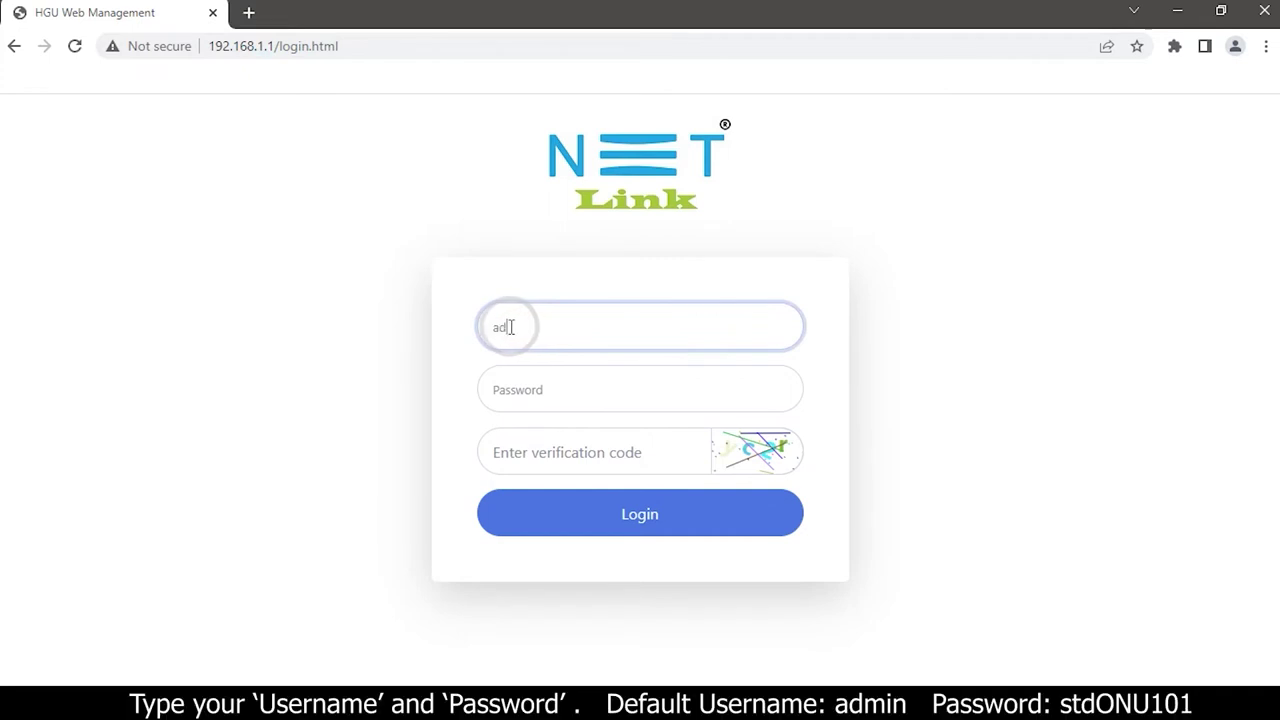
{"action": "type", "text": "min"}
{"action": "left_click", "coordinate": [515, 372]}
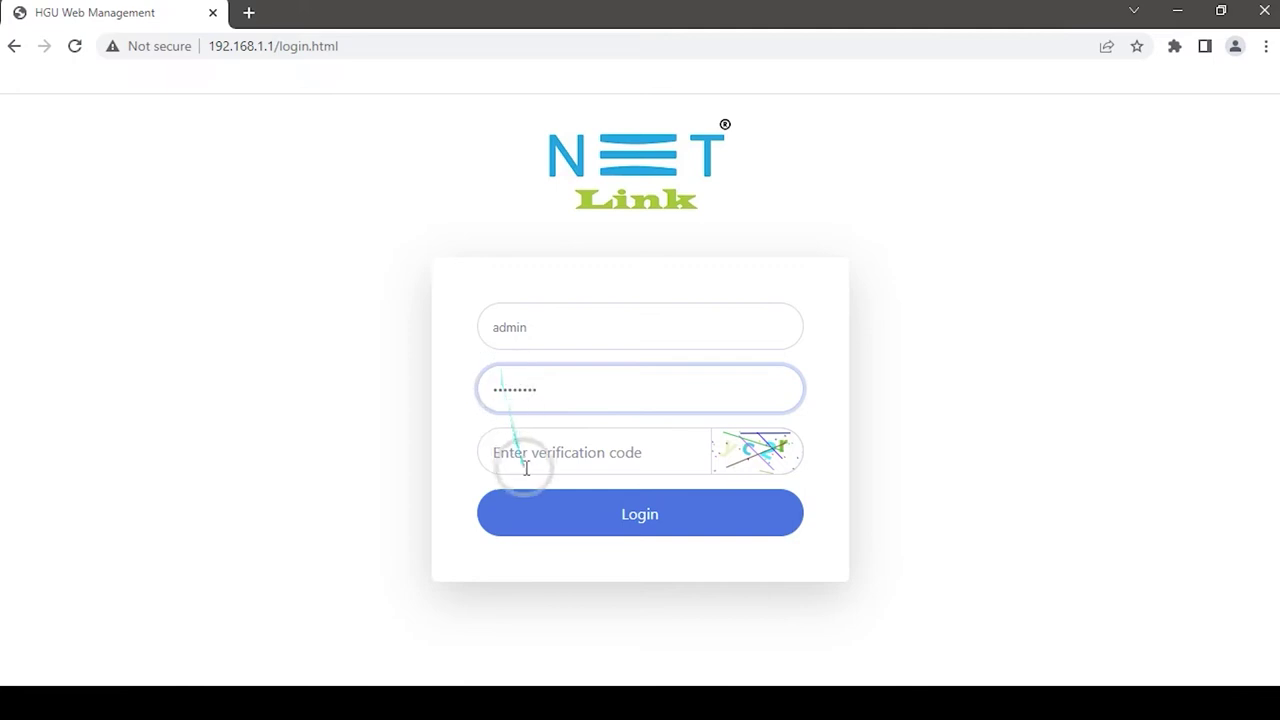
{"action": "left_click", "coordinate": [521, 456]}
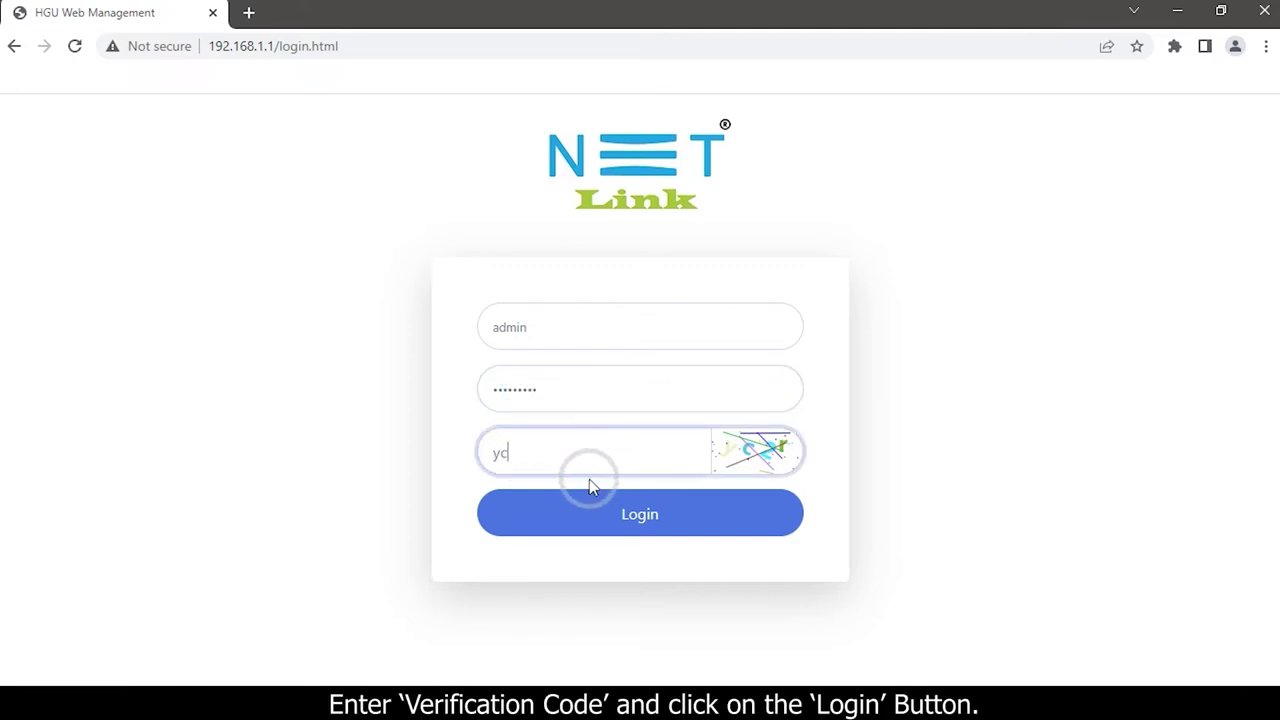
{"action": "left_click", "coordinate": [572, 520]}
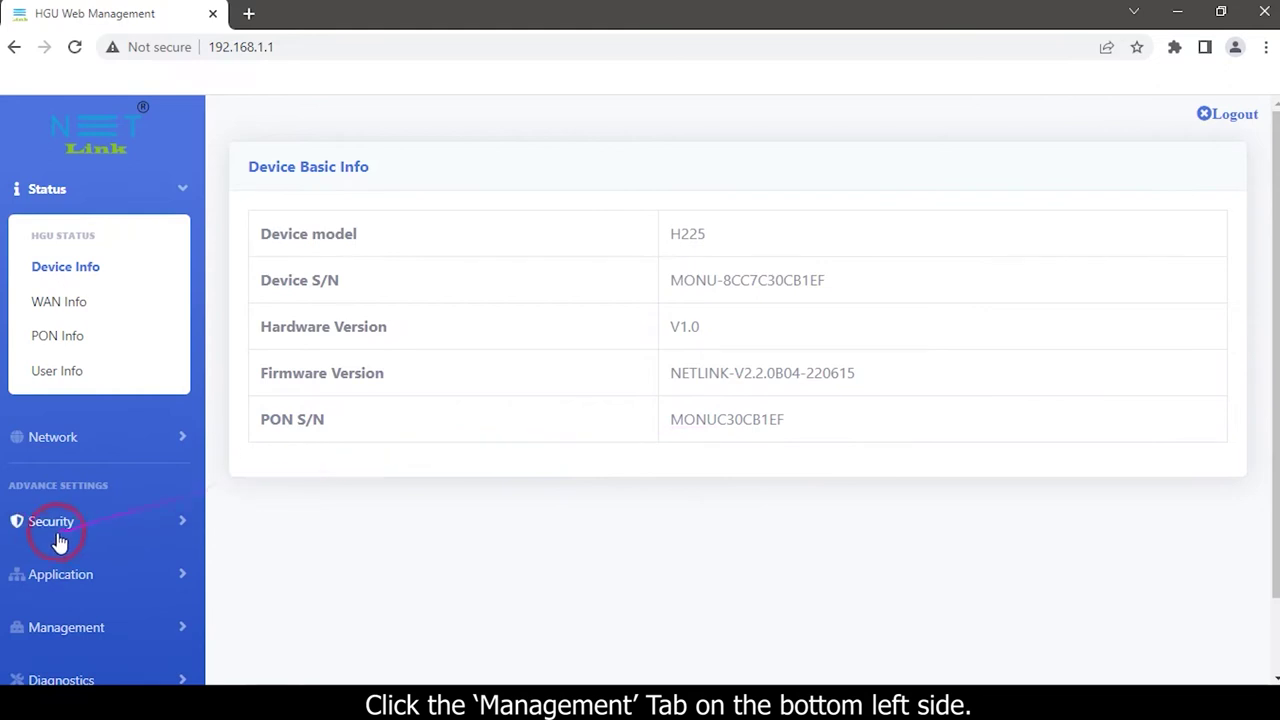
Step: Expand the Management group in the sidebar and go to Device Manage
{"action": "scroll", "coordinate": [46, 565], "scroll_direction": "down", "scroll_amount": 1}
{"action": "scroll", "coordinate": [46, 566], "scroll_direction": "down", "scroll_amount": 1}
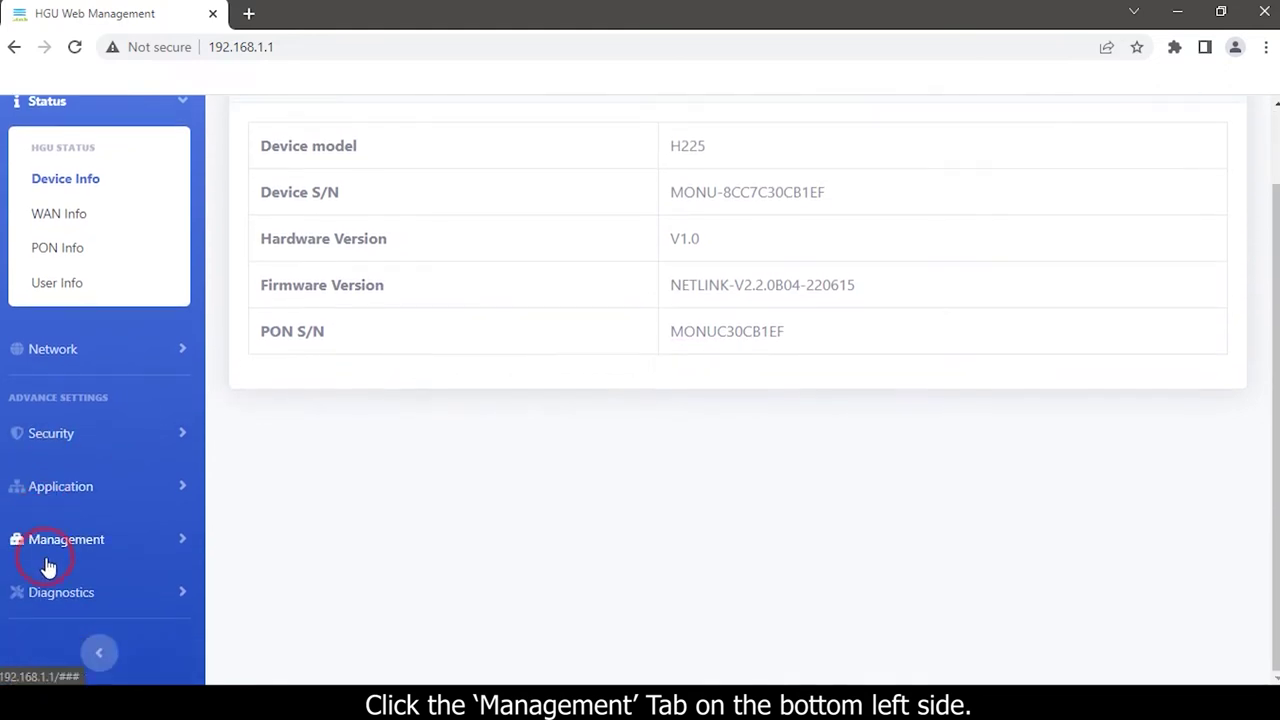
{"action": "left_click", "coordinate": [177, 535]}
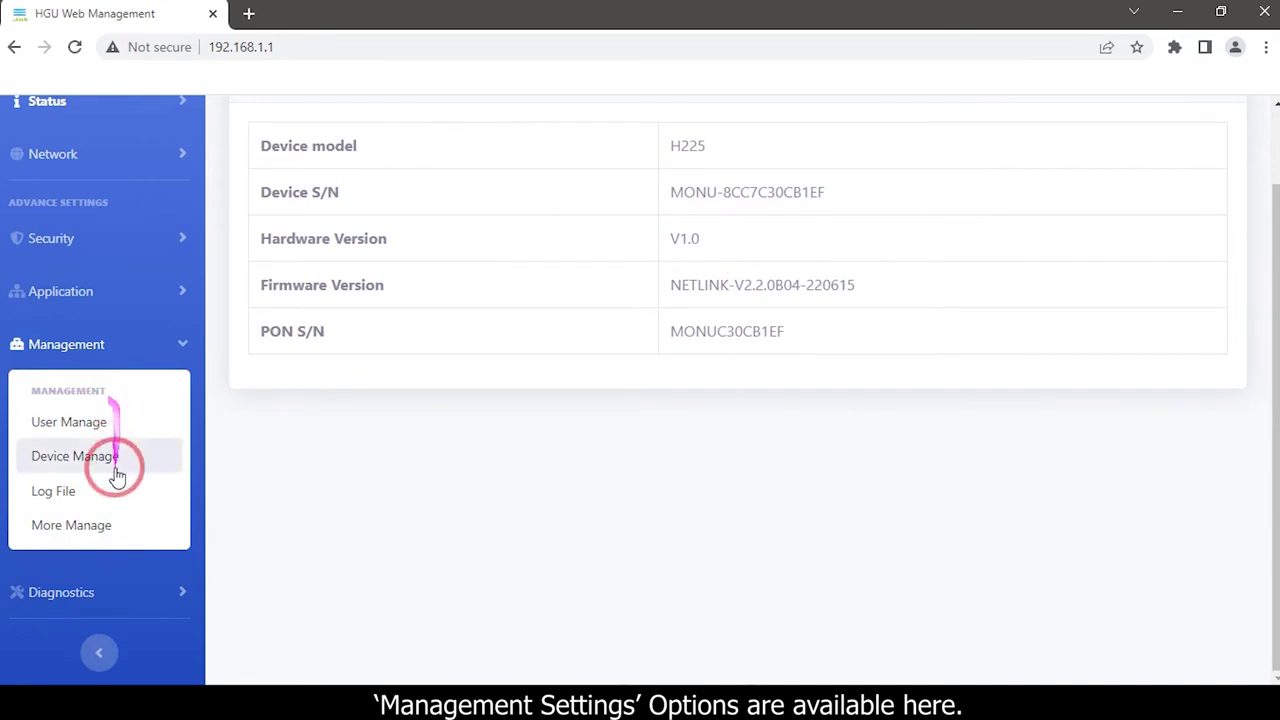
{"action": "left_click", "coordinate": [133, 451]}
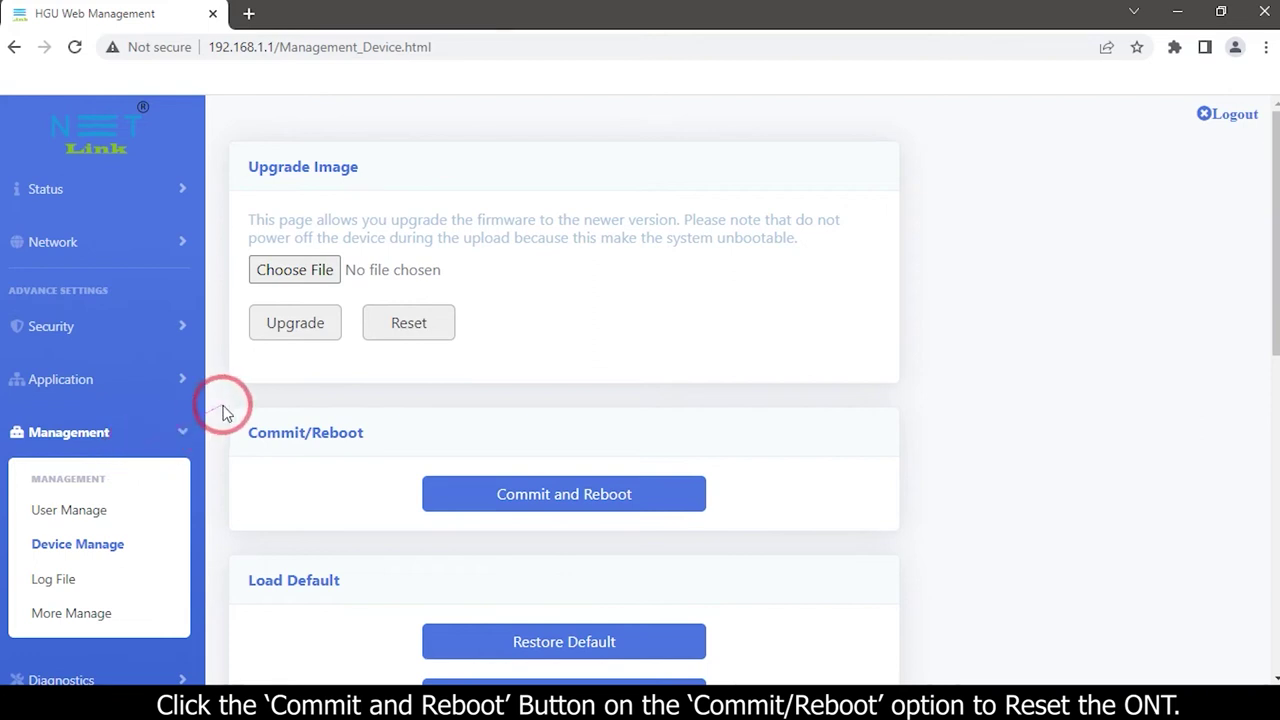
Step: Run Commit and Reboot and confirm resetting the ONT
{"action": "left_click", "coordinate": [503, 500]}
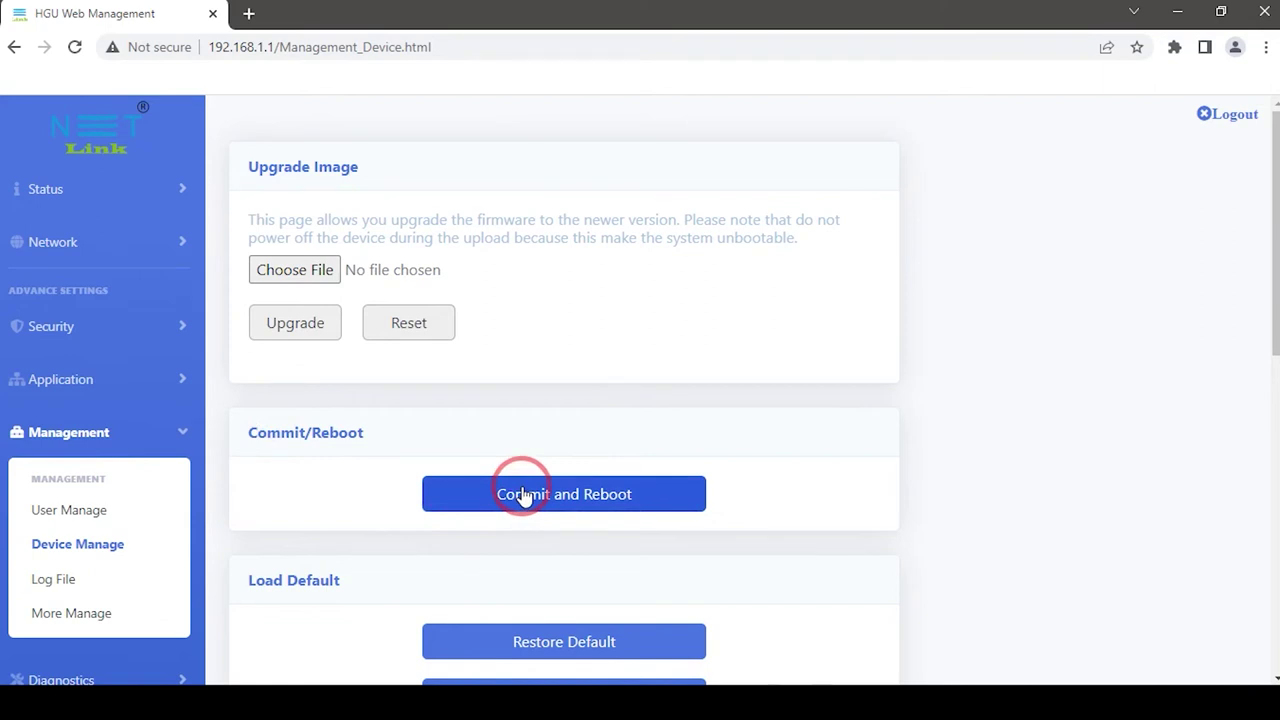
{"action": "left_click", "coordinate": [522, 496]}
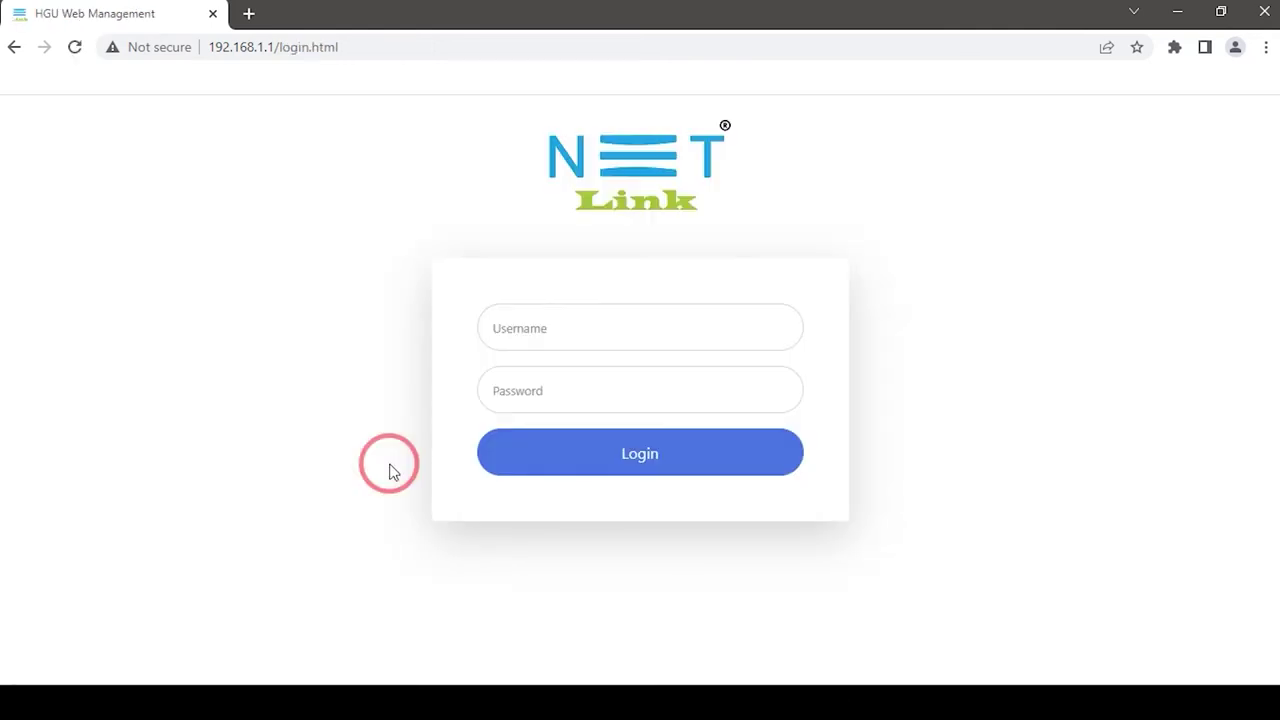
Step: Log back in after the reboot with the admin username and the account password
{"action": "left_click", "coordinate": [645, 328]}
{"action": "type", "text": "admin"}
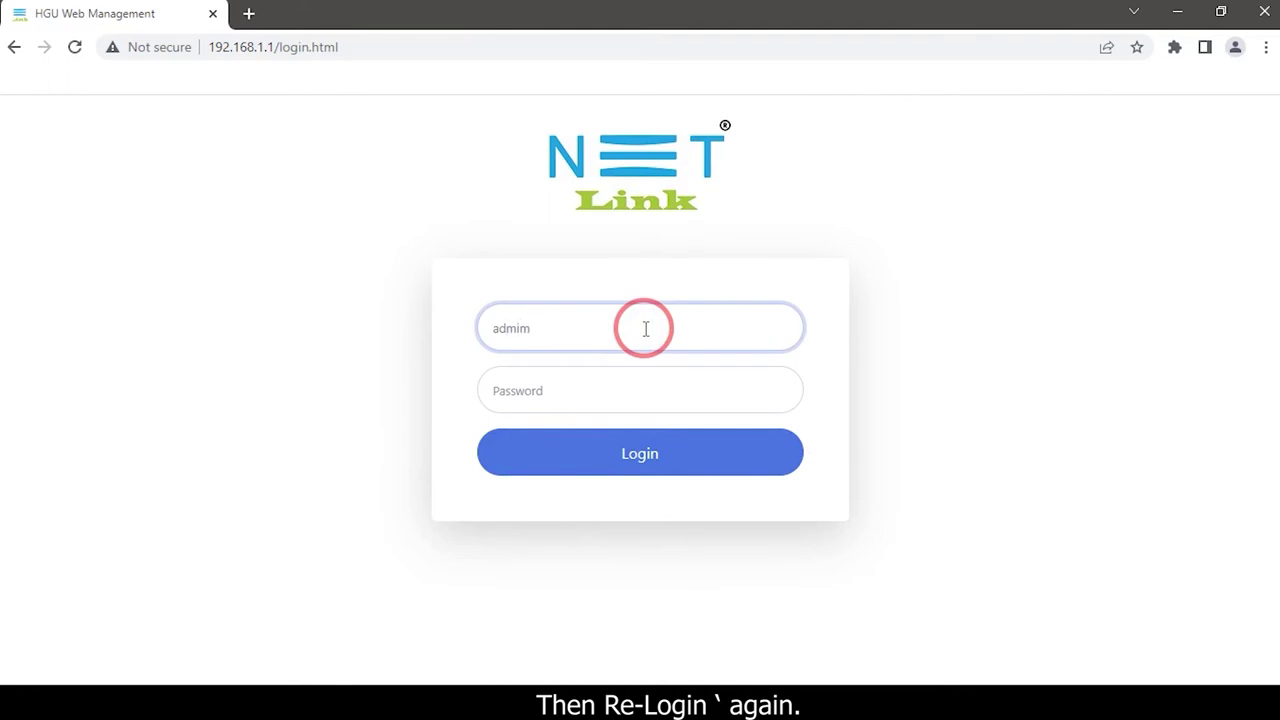
{"action": "left_click", "coordinate": [571, 400]}
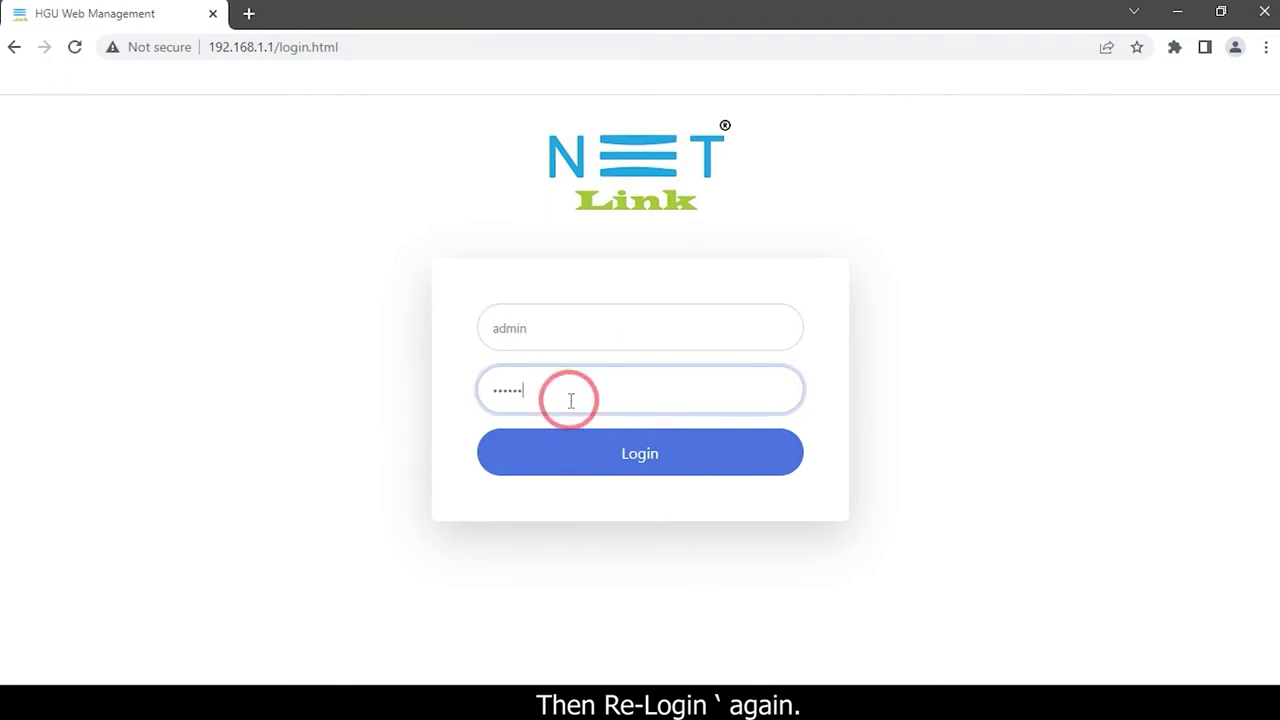
{"action": "left_click", "coordinate": [594, 449]}
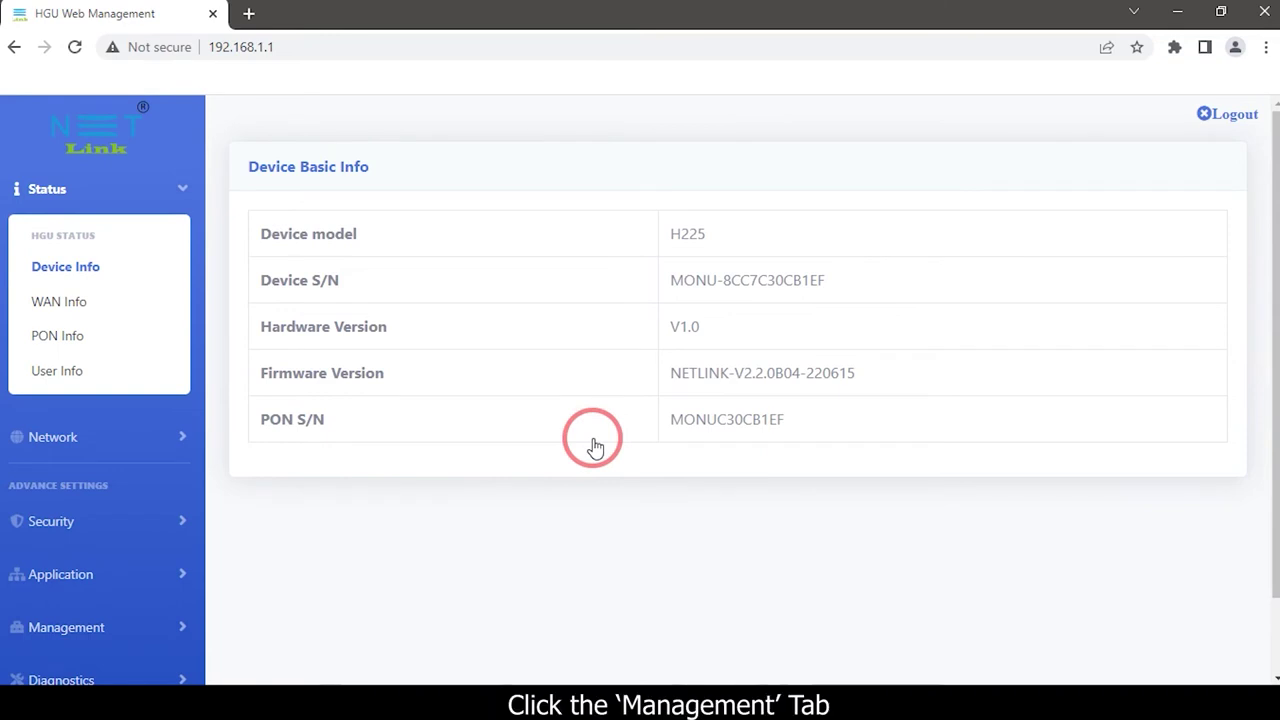
Step: Reopen Management > Device Manage and switch on Timely Reboot
{"action": "left_click", "coordinate": [138, 627]}
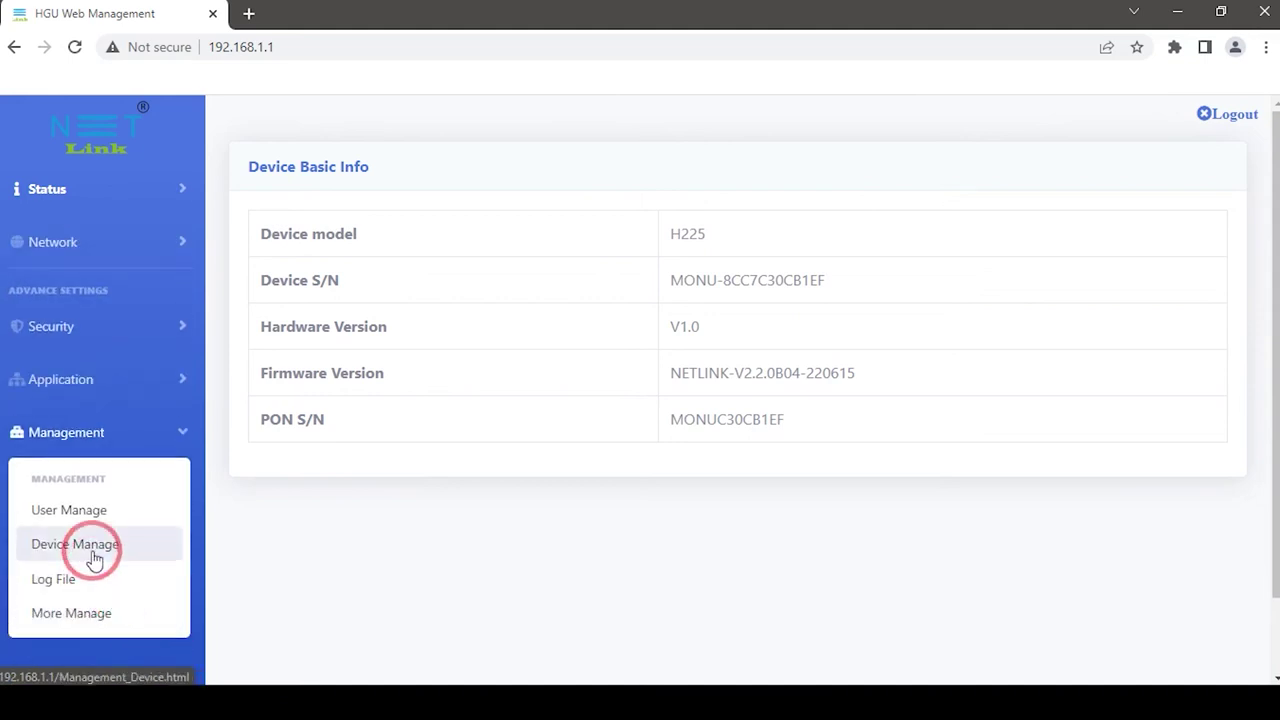
{"action": "left_click", "coordinate": [95, 560]}
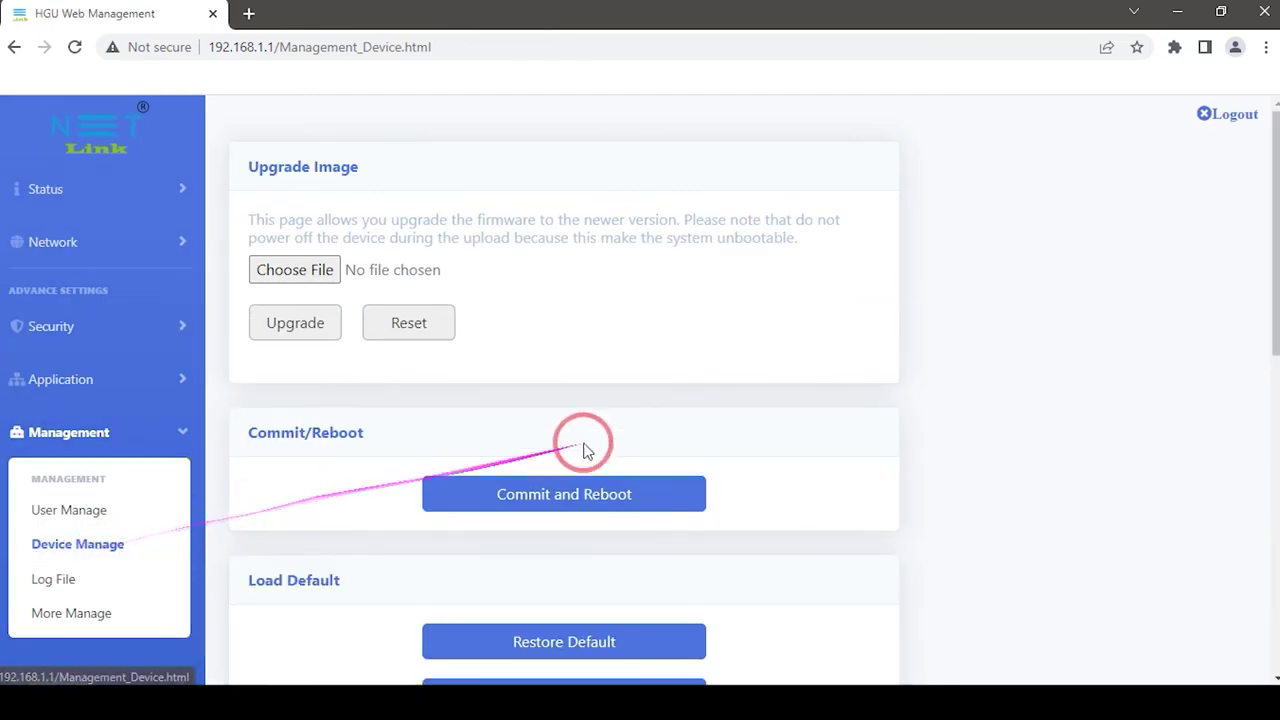
{"action": "scroll", "coordinate": [614, 436], "scroll_direction": "down", "scroll_amount": 4}
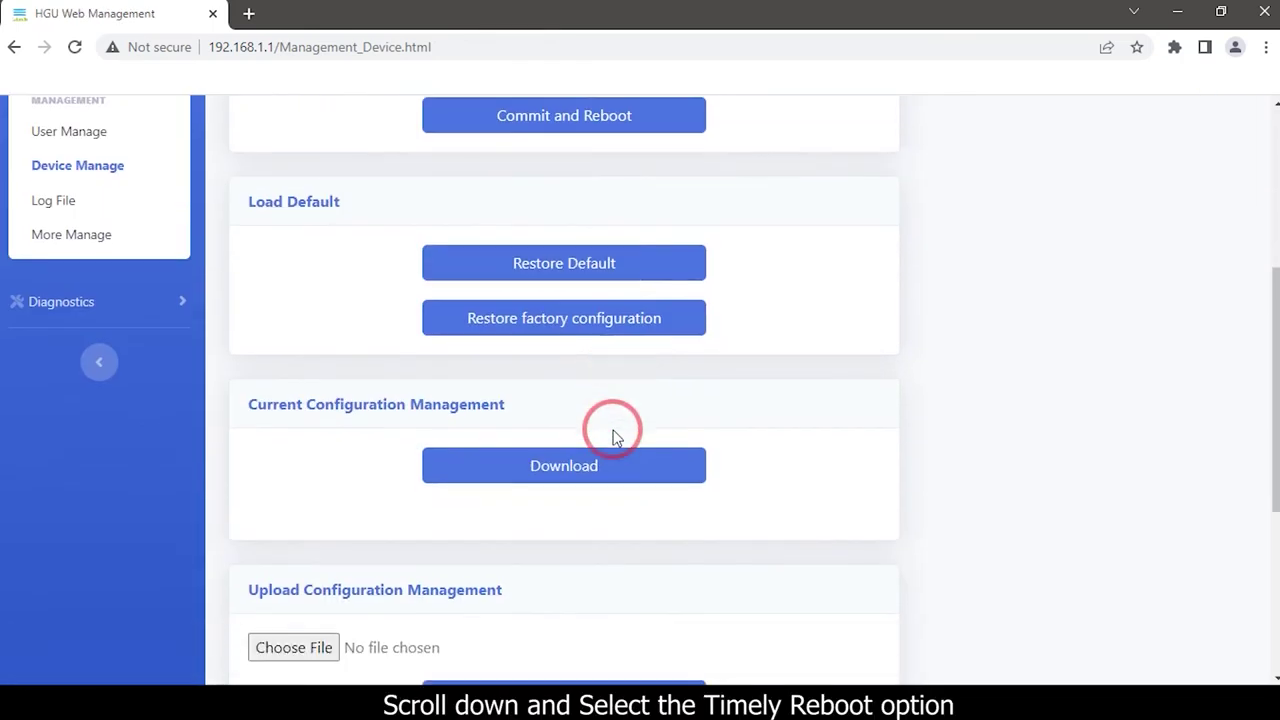
{"action": "scroll", "coordinate": [614, 436], "scroll_direction": "down", "scroll_amount": 3}
{"action": "scroll", "coordinate": [614, 436], "scroll_direction": "down", "scroll_amount": 2}
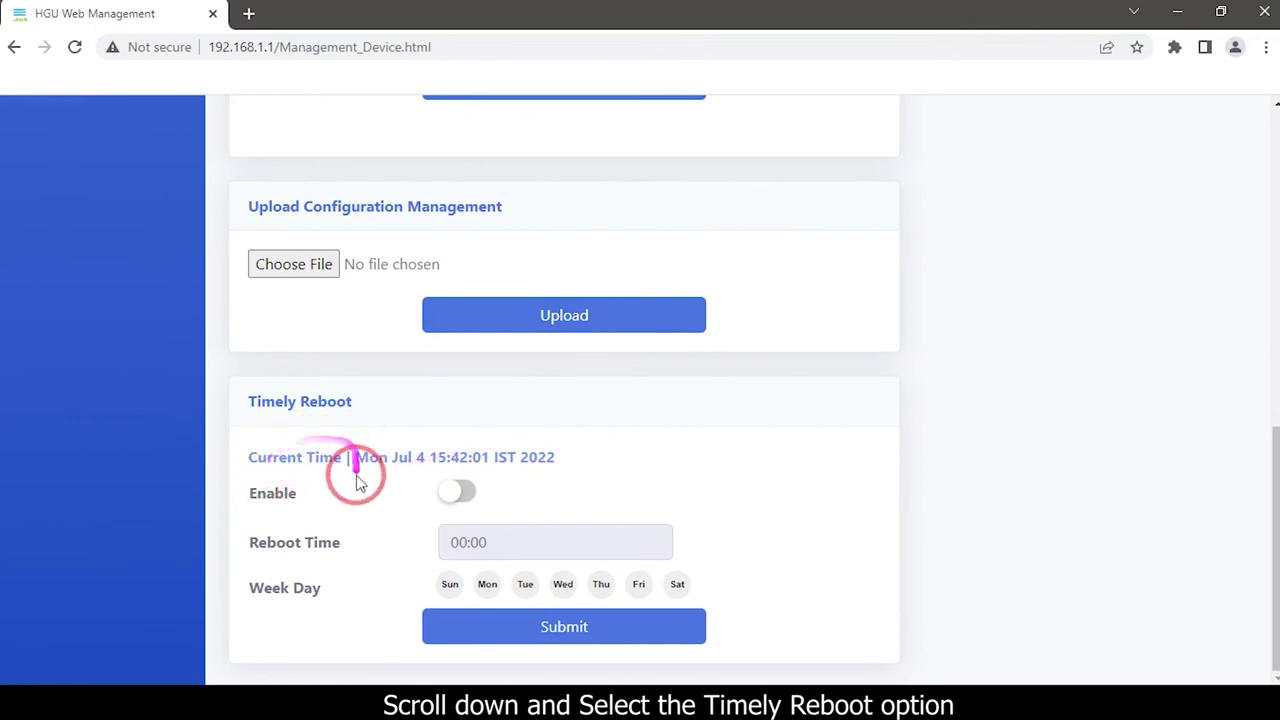
{"action": "left_click", "coordinate": [468, 492]}
Step: Set the Timely Reboot time to 14:43, choose Mon, and submit
{"action": "left_click", "coordinate": [505, 542]}
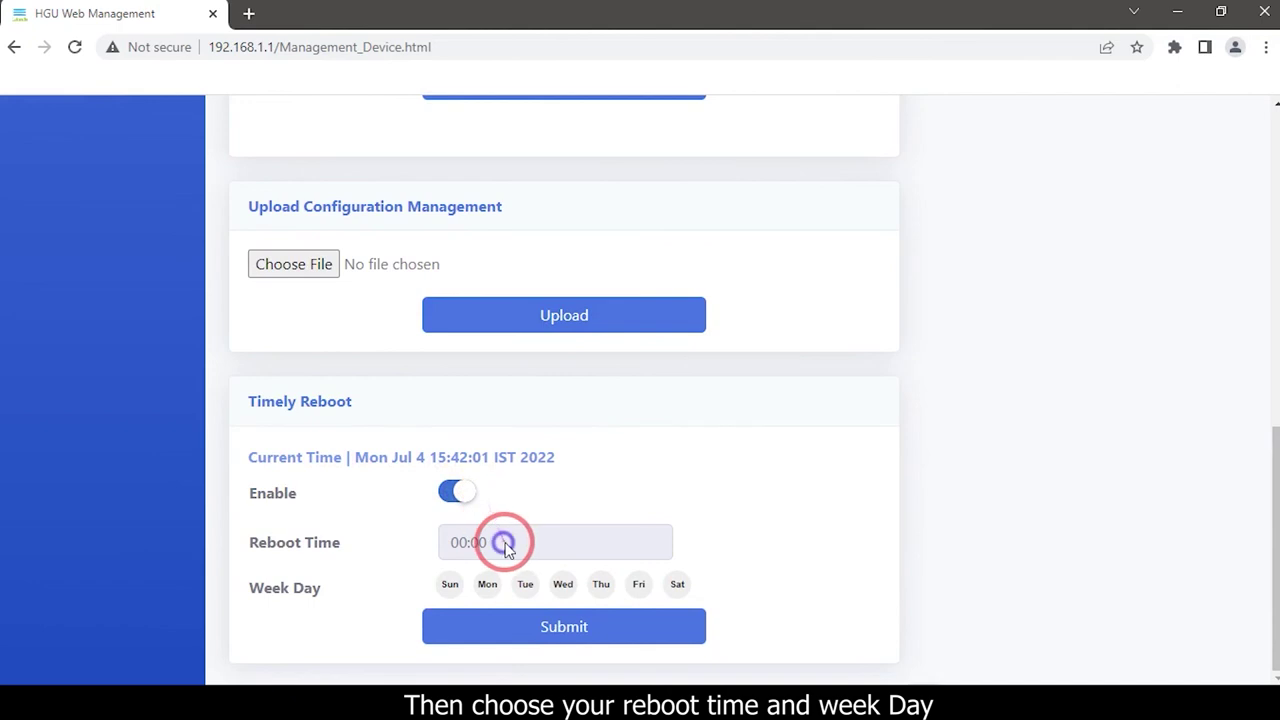
{"action": "left_click", "coordinate": [521, 343]}
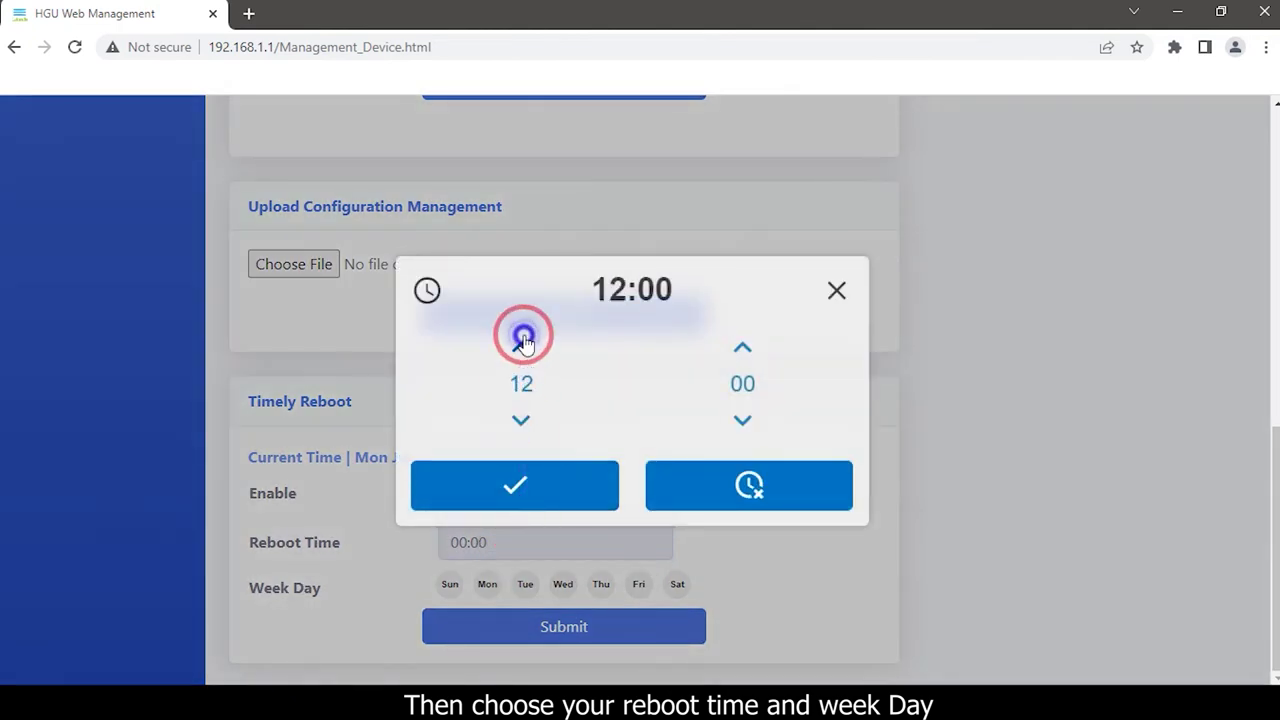
{"action": "left_click", "coordinate": [521, 343]}
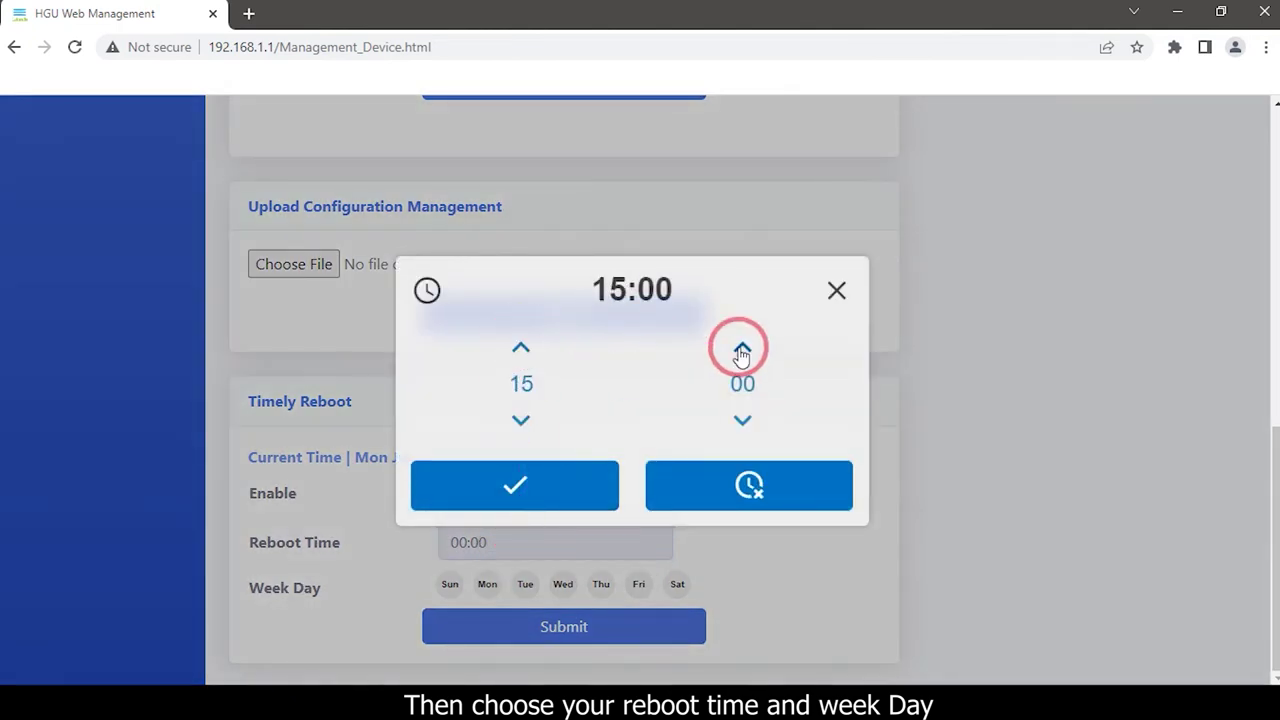
{"action": "left_click", "coordinate": [742, 420]}
{"action": "left_click", "coordinate": [742, 420]}
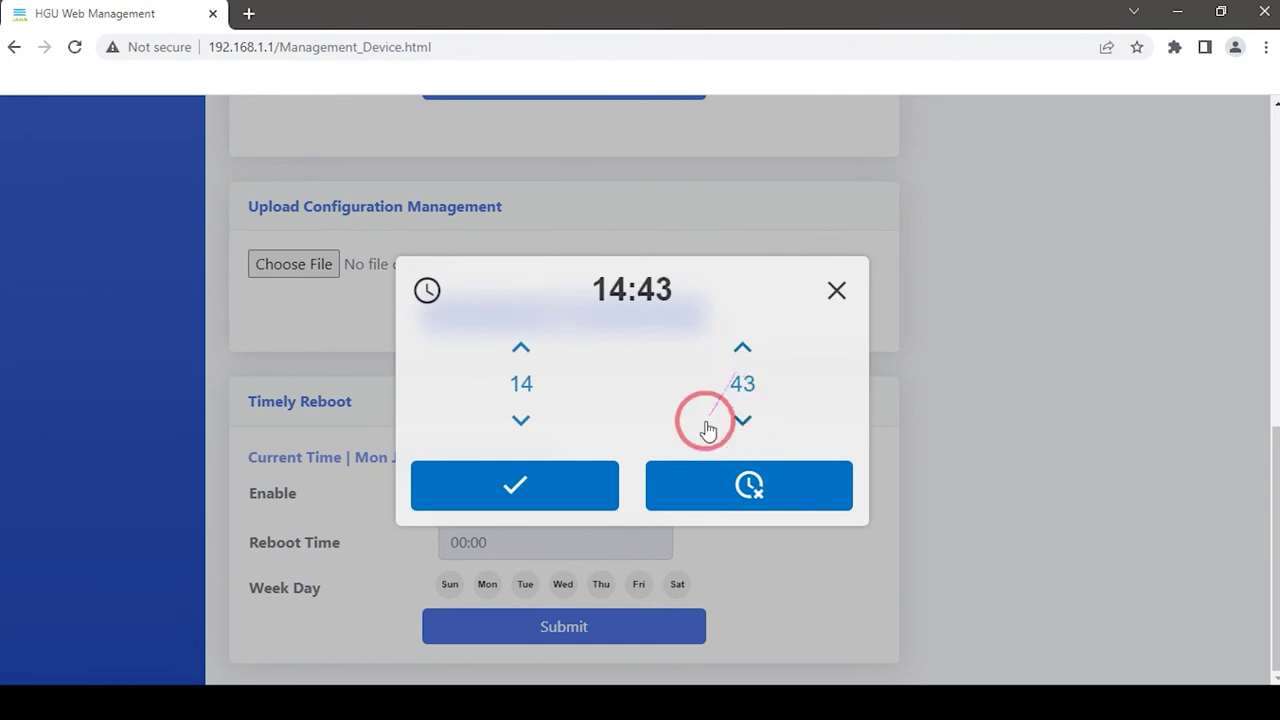
{"action": "left_click", "coordinate": [569, 497]}
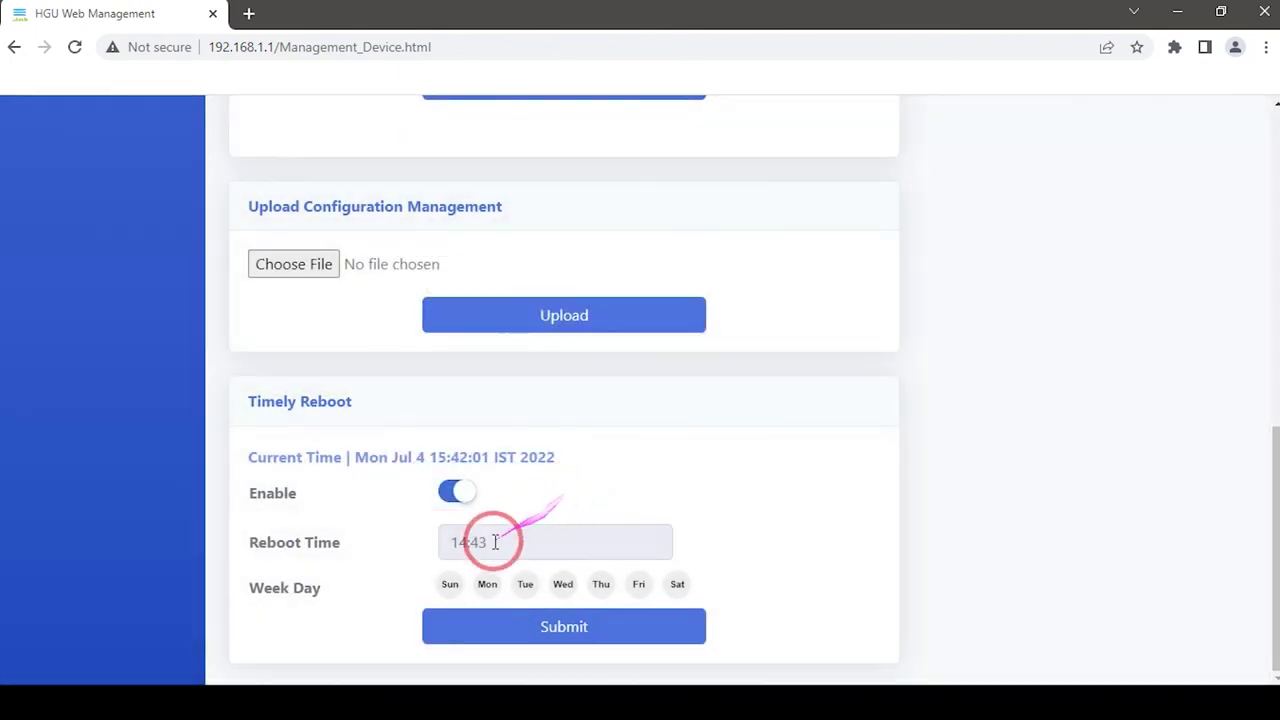
{"action": "left_click", "coordinate": [488, 590]}
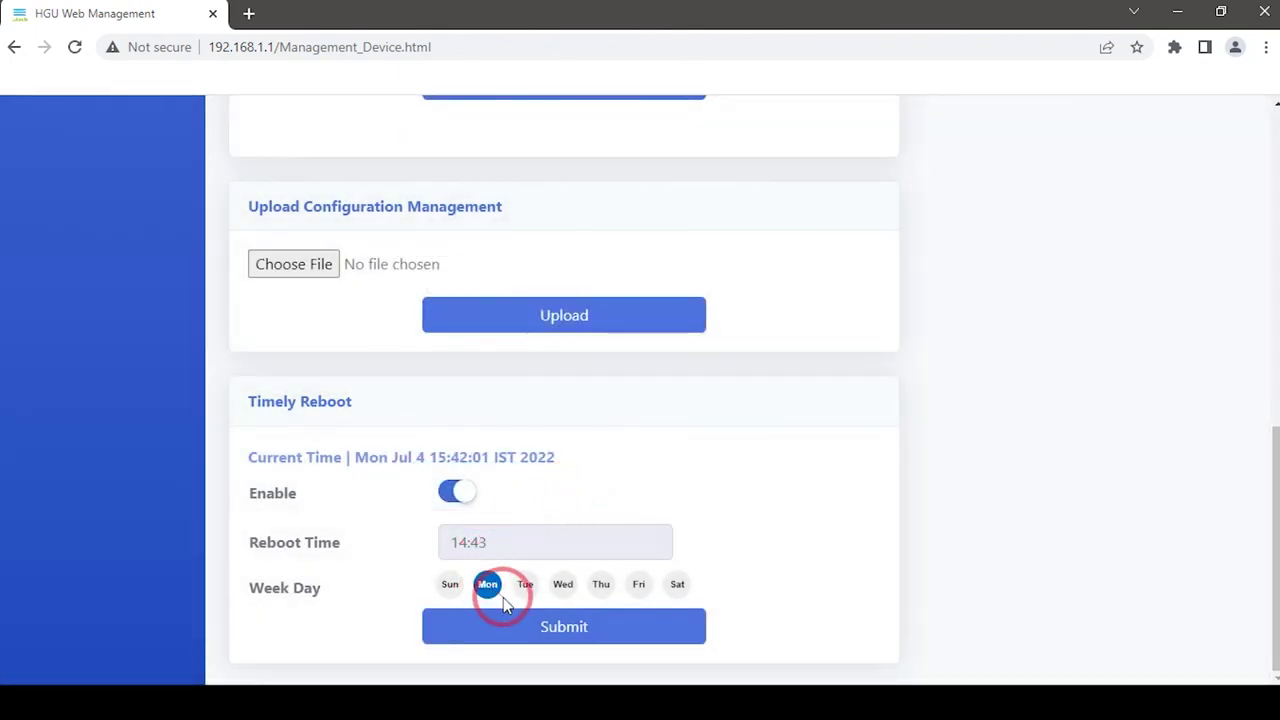
{"action": "left_click", "coordinate": [507, 616]}
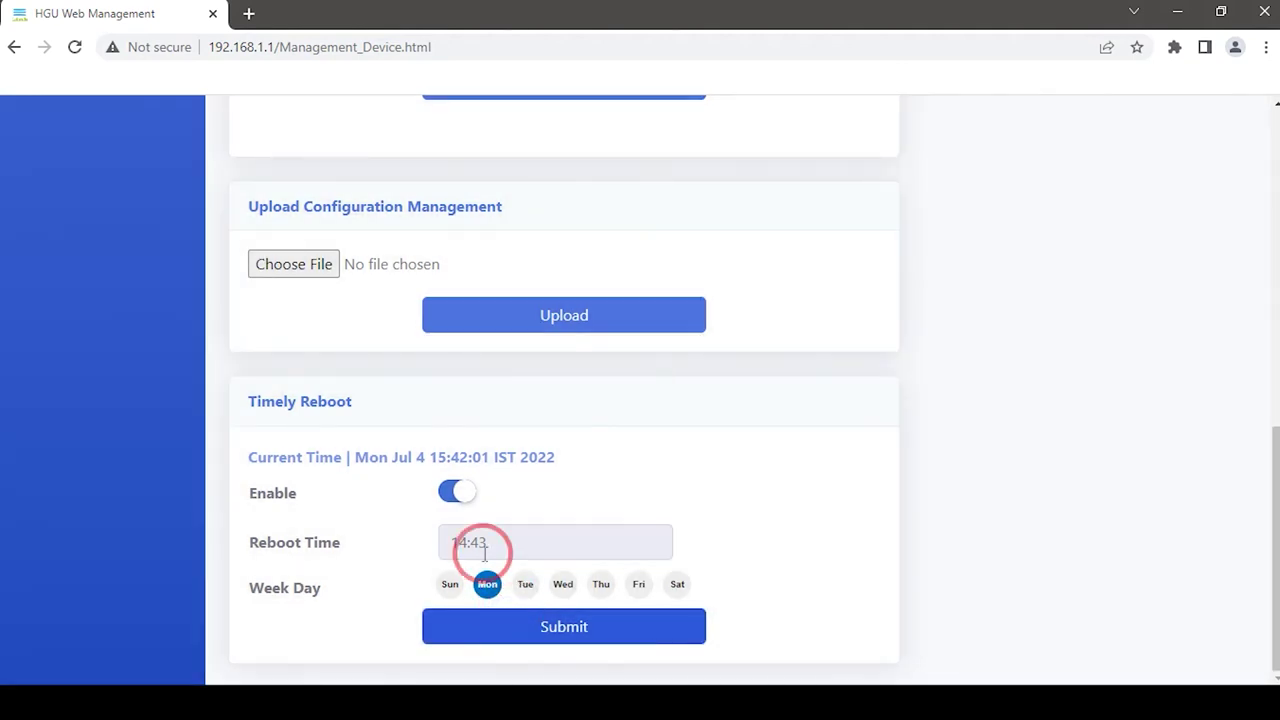
Step: Scroll back to the top and open the Device Info page under Status
{"action": "scroll", "coordinate": [300, 265], "scroll_direction": "up", "scroll_amount": 1}
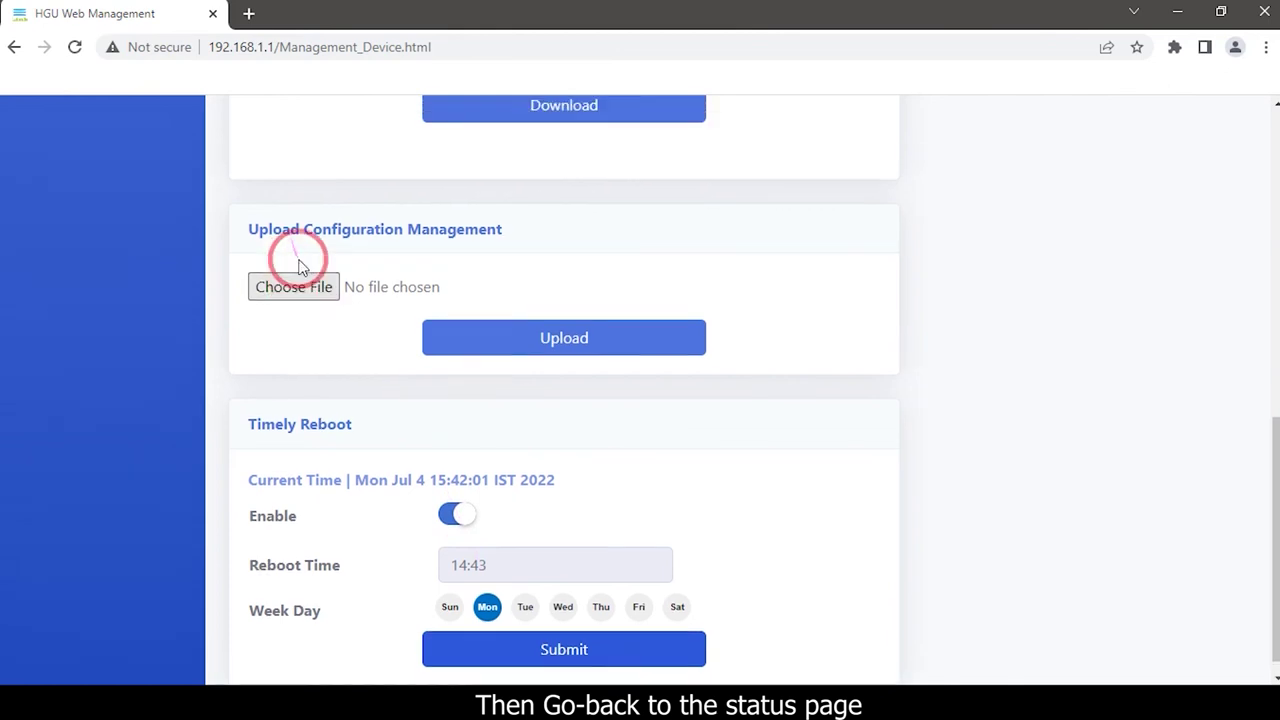
{"action": "scroll", "coordinate": [300, 265], "scroll_direction": "up", "scroll_amount": 3}
{"action": "scroll", "coordinate": [150, 250], "scroll_direction": "up", "scroll_amount": 4}
{"action": "left_click", "coordinate": [75, 195]}
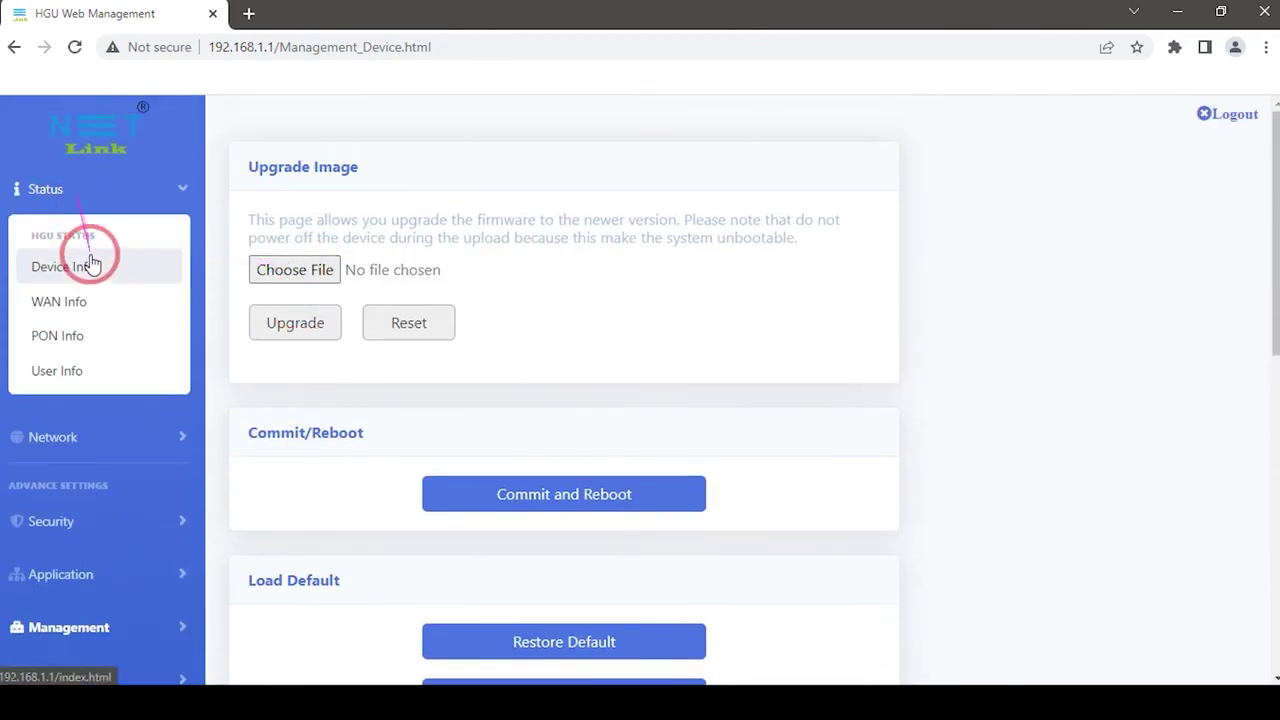